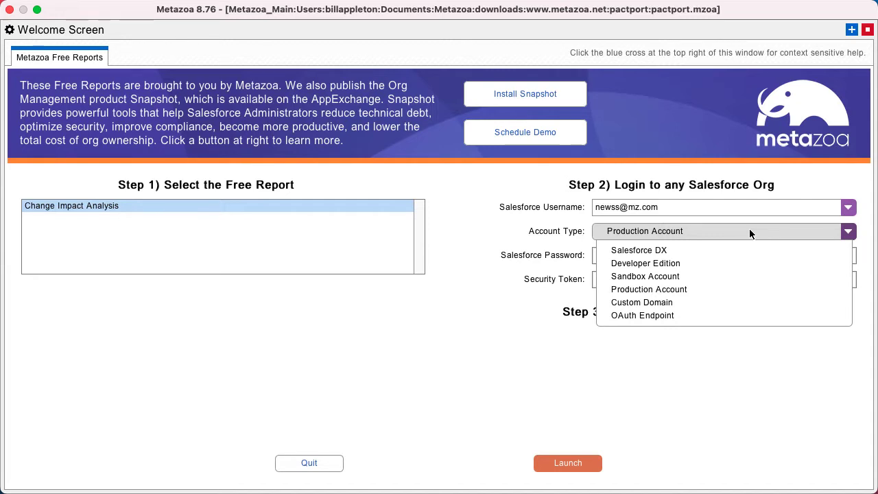
- Keep the account type as Production Account, log in to the Salesforce org and launch the Change Impact Analysis report
left_click(750, 233)
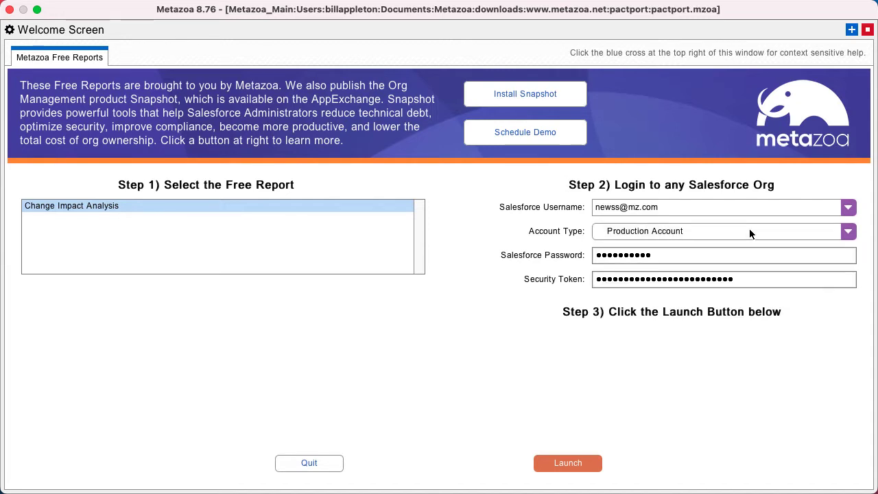
left_click(569, 469)
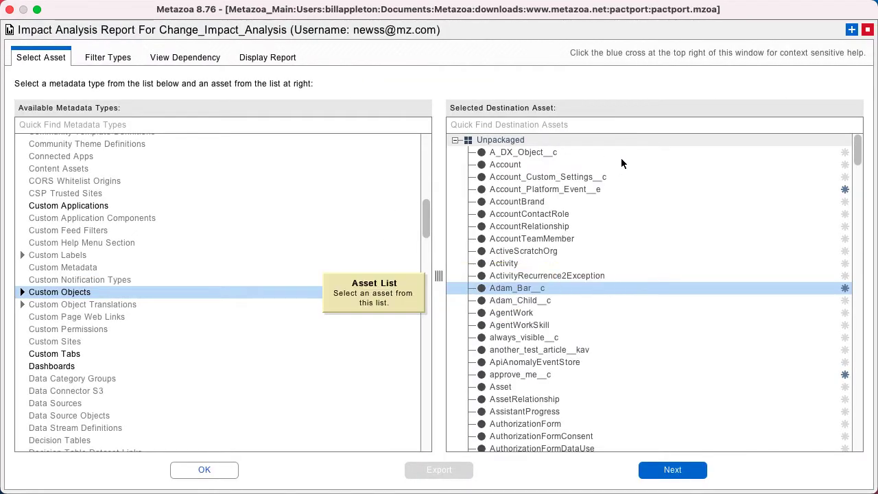
- Browse the custom applications and custom tabs, selecting the dsfs__DocuSign_Admin tab as the destination asset
left_click(67, 205)
left_click(66, 353)
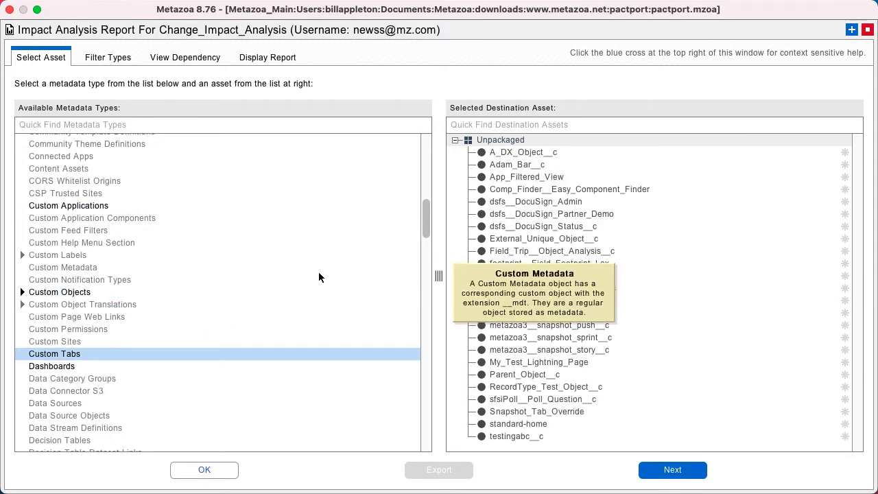
left_click(584, 203)
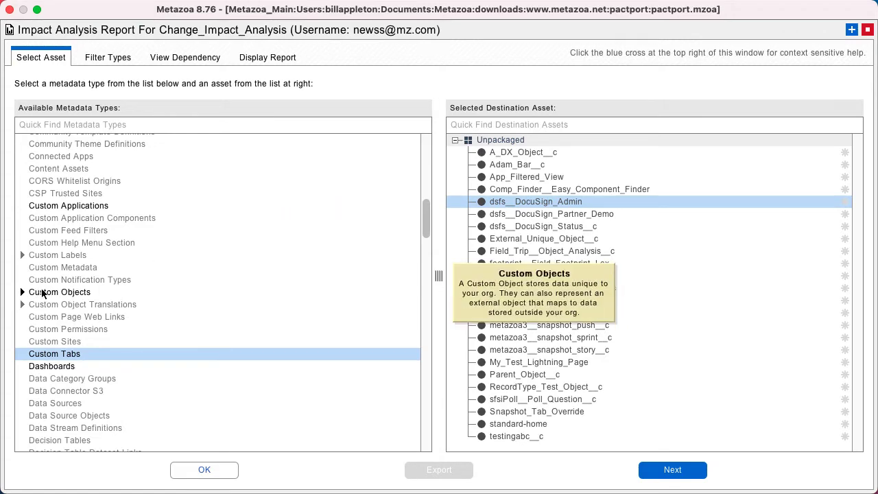
- Select the Adam_Bar__c custom object as the destination asset and review the metadata types included in the impact analysis
left_click(165, 291)
left_click(551, 288)
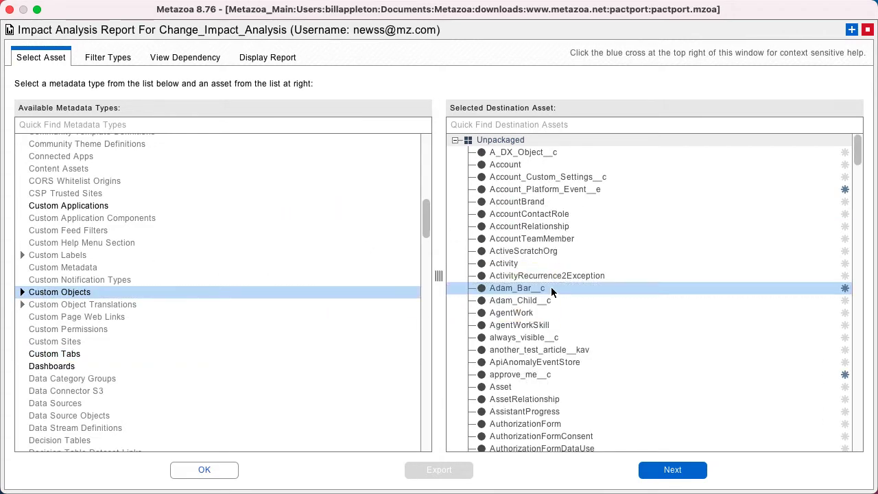
left_click(125, 59)
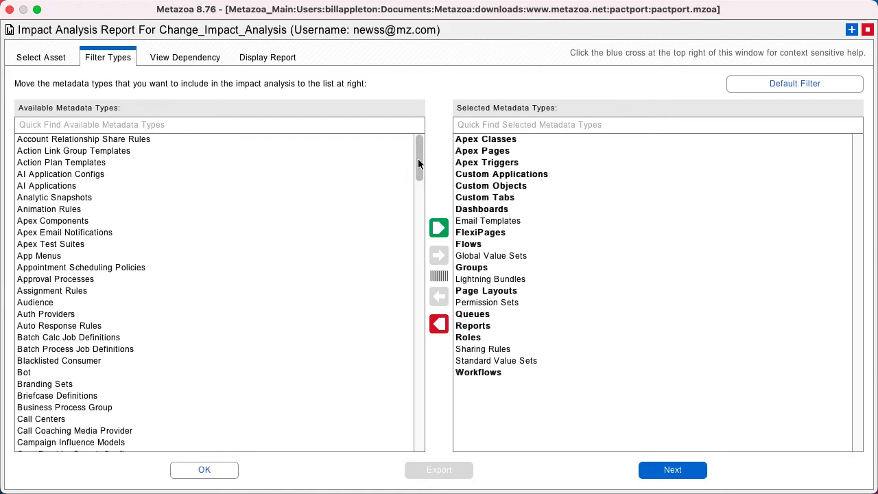
left_click_drag(417, 158, 409, 128)
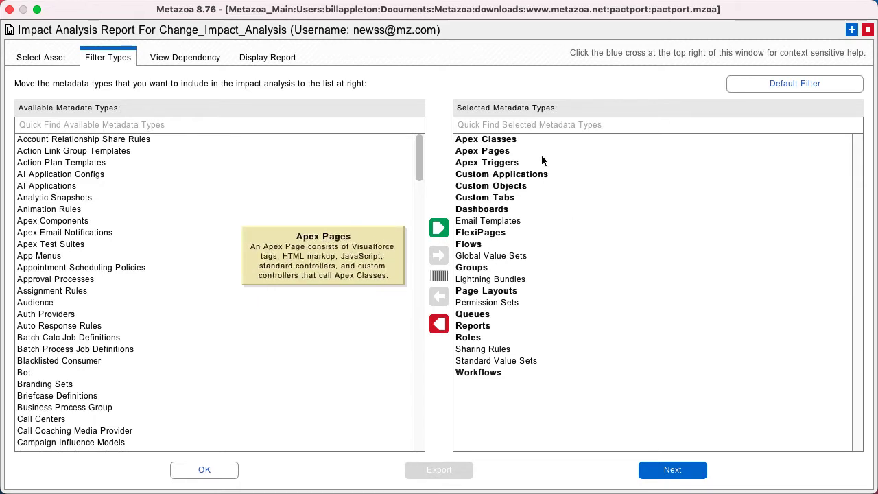
- Show the dependency diagram and inspect the relationship details of the Adam_Child__c.Parent_Link__c field, closing them when done
left_click(671, 469)
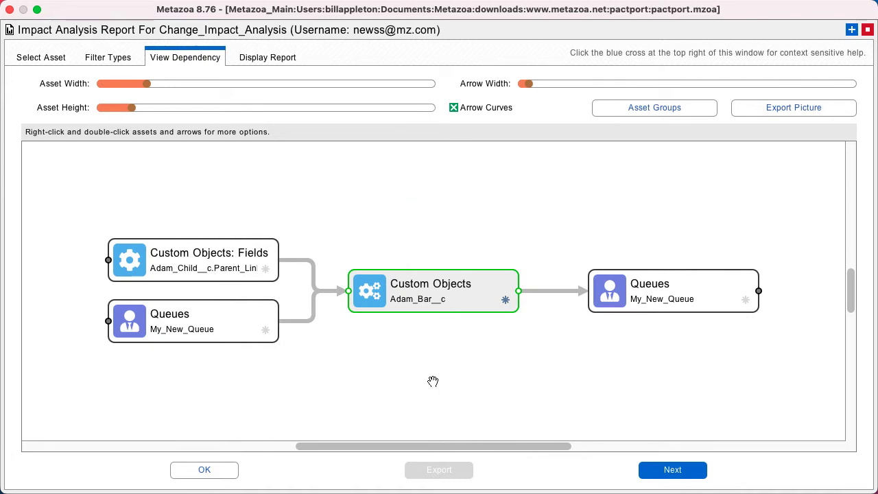
double_click(199, 261)
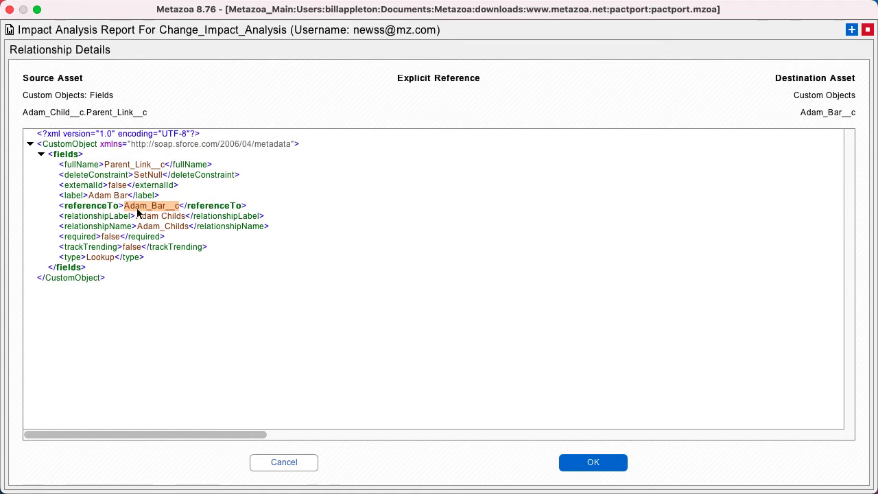
left_click(583, 464)
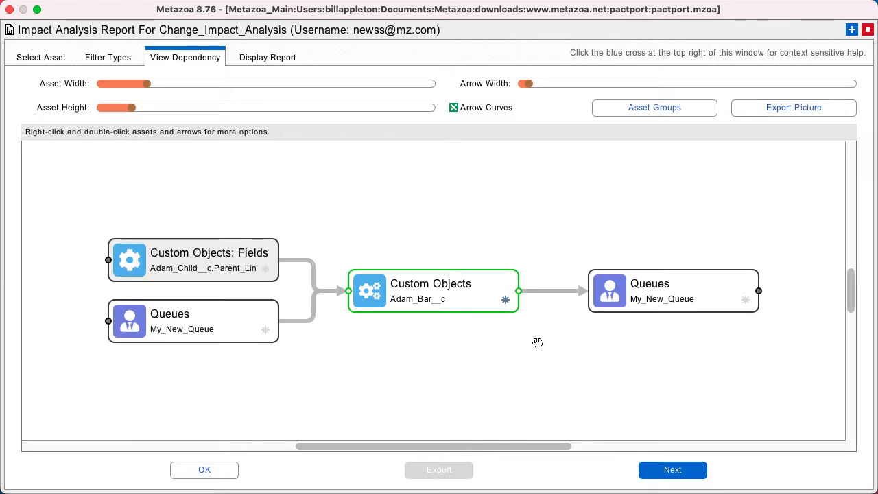
- Expand the assets that My_New_Queue depends on, downstream of Adam_Bar__c, and look through them
left_click_drag(541, 204, 329, 196)
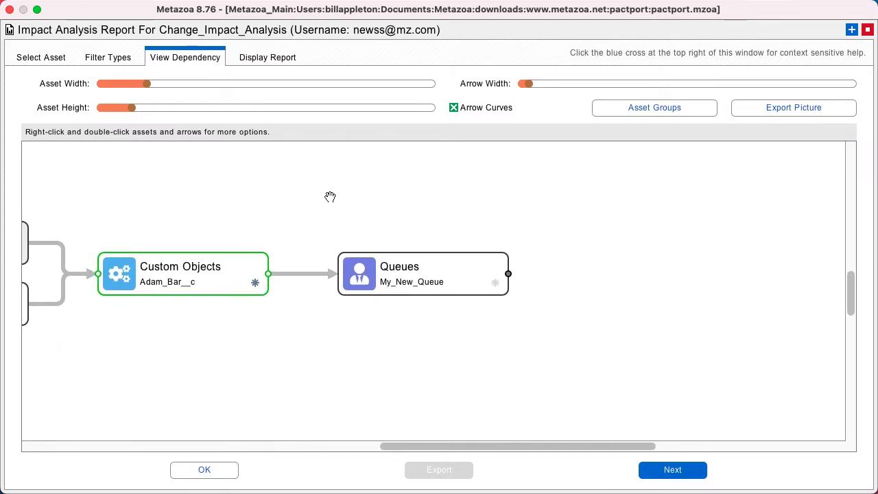
left_click(508, 274)
left_click_drag(495, 369, 323, 440)
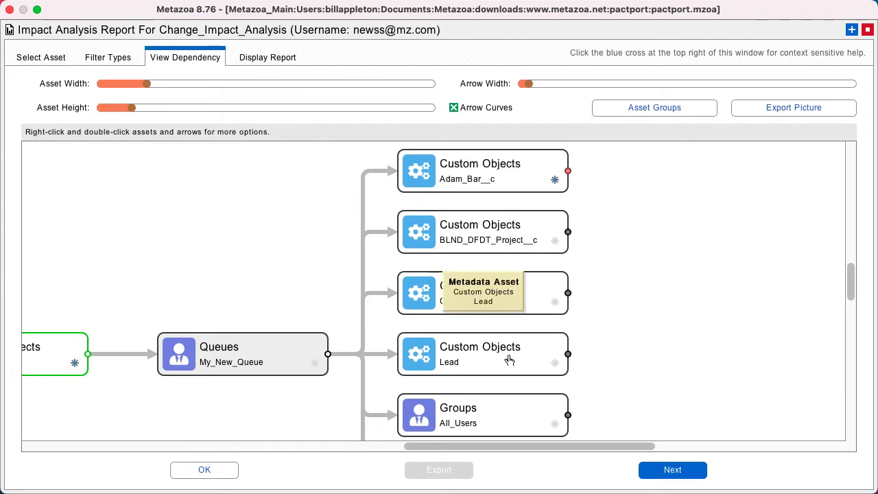
left_click_drag(681, 341, 743, 169)
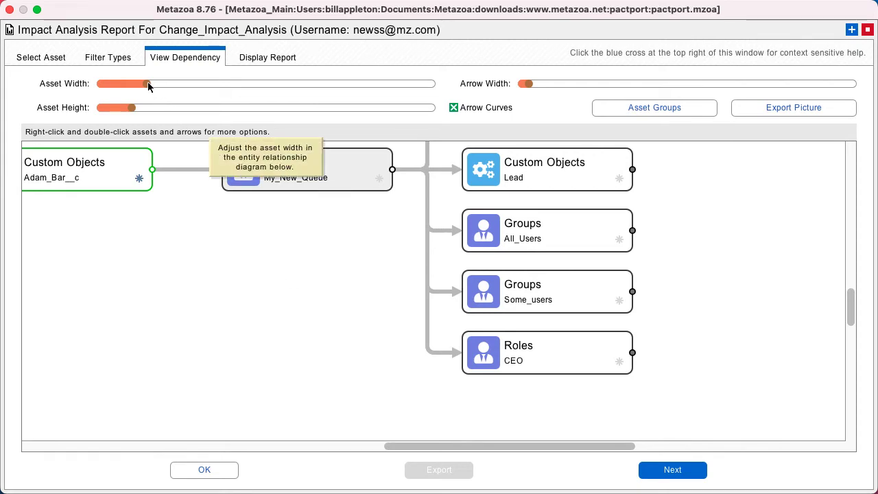
- Reduce the asset width and height in the diagram and expand the dependencies of the Case custom object
left_click_drag(147, 83, 109, 112)
left_click_drag(457, 174, 334, 248)
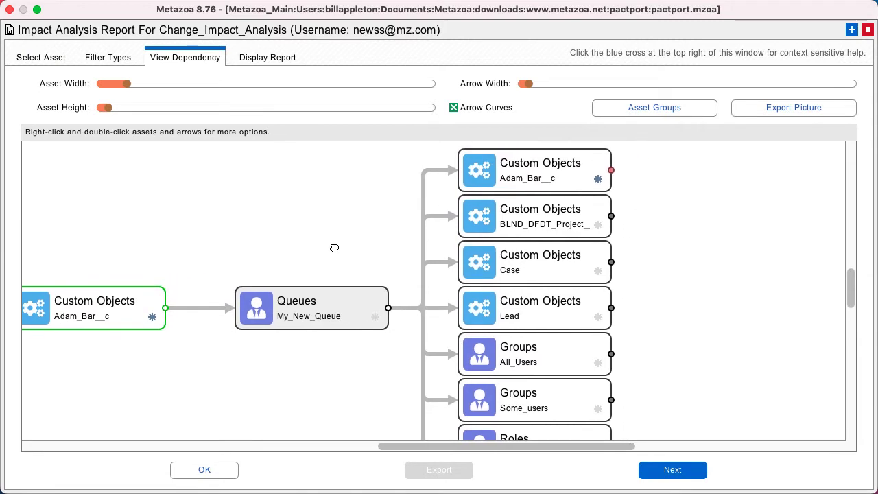
left_click(611, 265)
left_click_drag(701, 388, 594, 387)
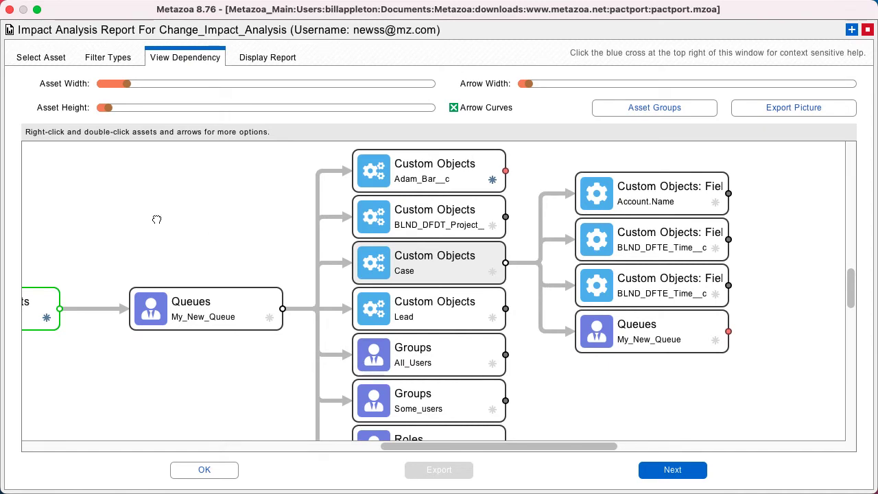
- Jump to the original Adam_Bar__c node and expand the assets that reference the Adam_Child__c parent link field
double_click(432, 172)
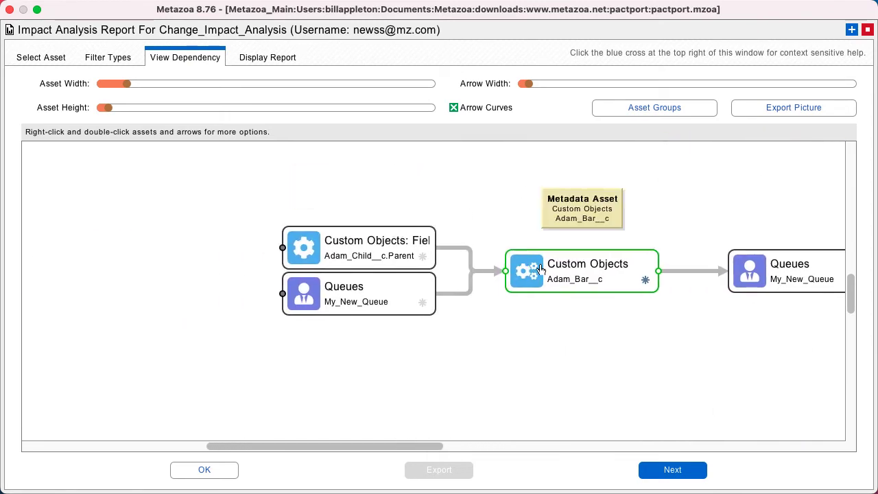
left_click(280, 247)
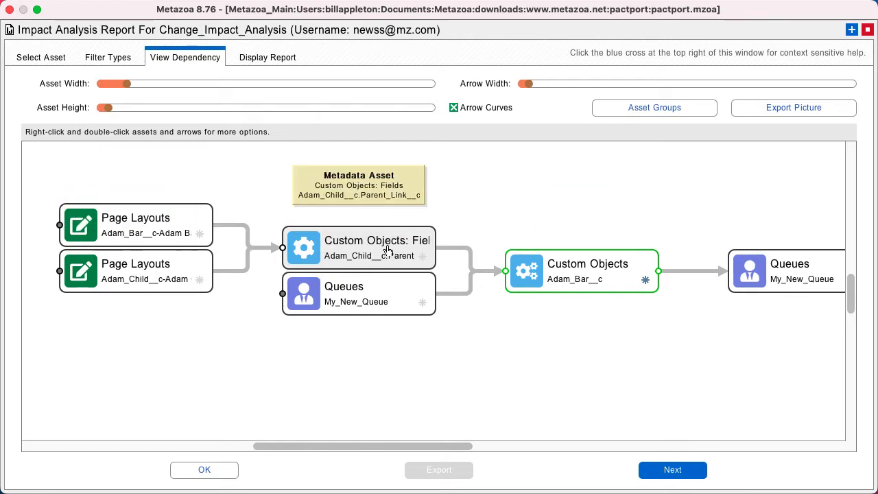
left_click_drag(720, 326, 141, 376)
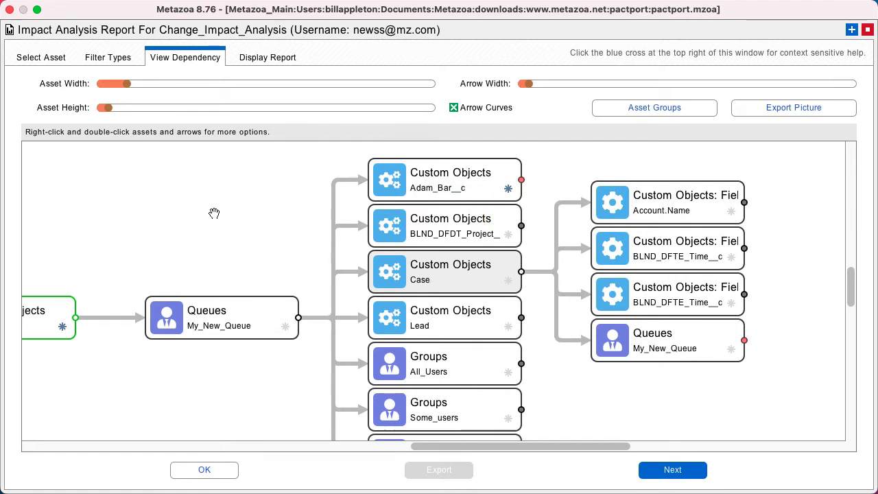
- Review the tabular report of the expanded Adam_Bar__c dependencies and return to the diagram
left_click(257, 58)
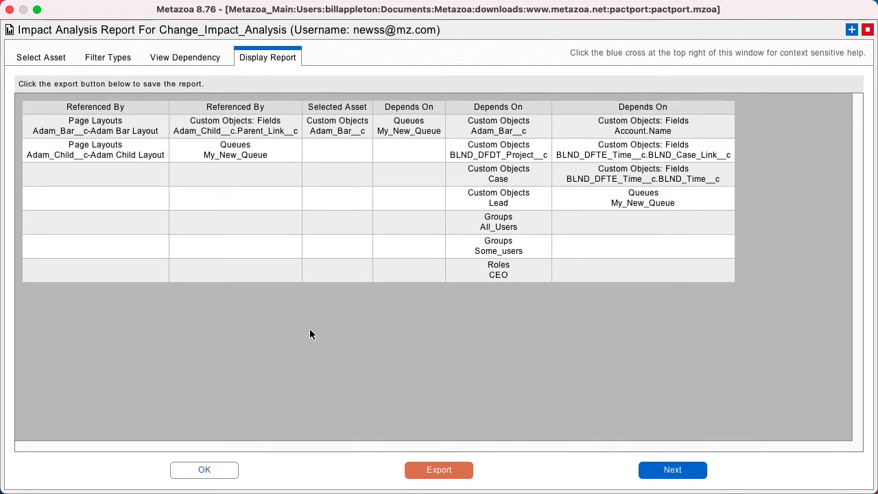
left_click(182, 59)
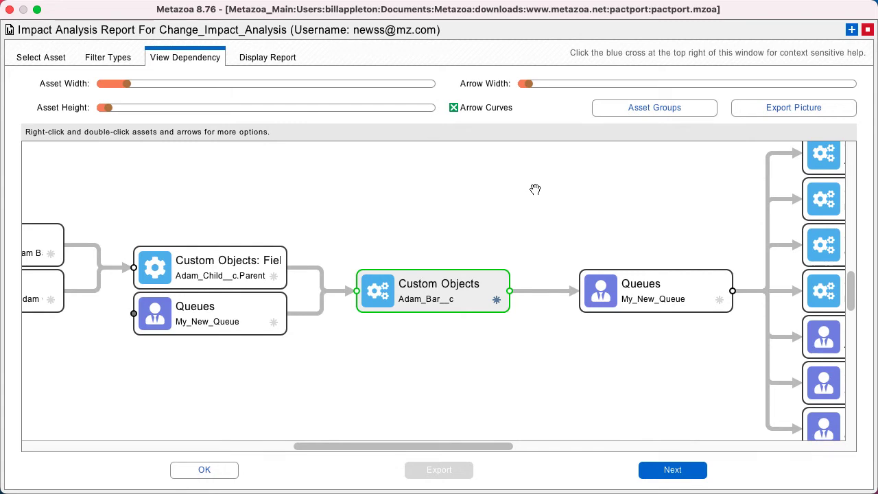
- Trace the dependency path to the Account.Name field and follow it from Adam_Bar__c through My_New_Queue and Case
left_click_drag(693, 217, 588, 202)
left_click_drag(285, 212, 177, 212)
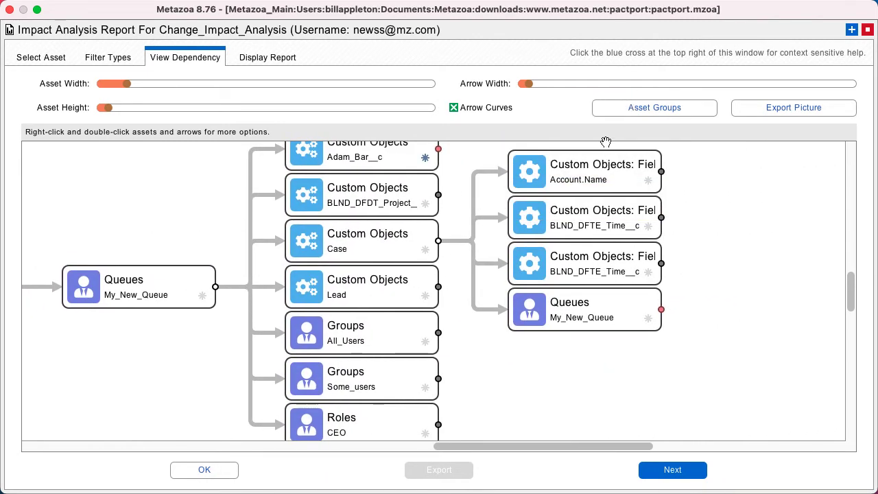
right_click(608, 170)
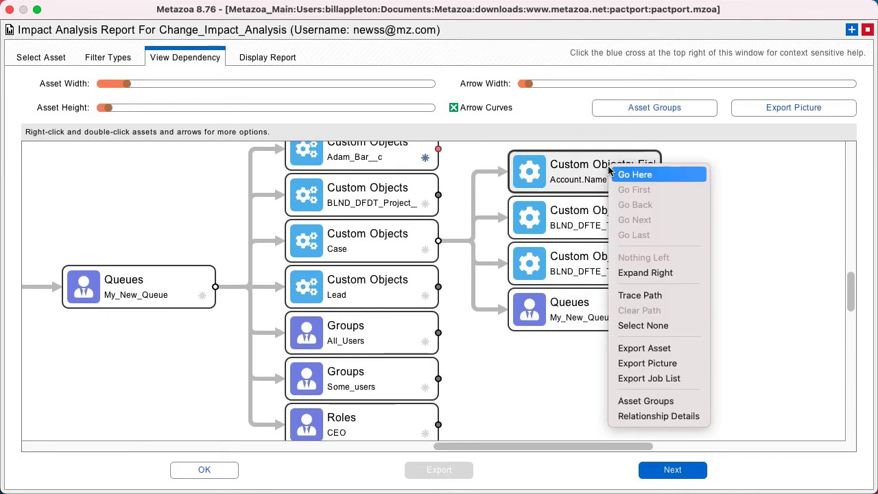
left_click(638, 296)
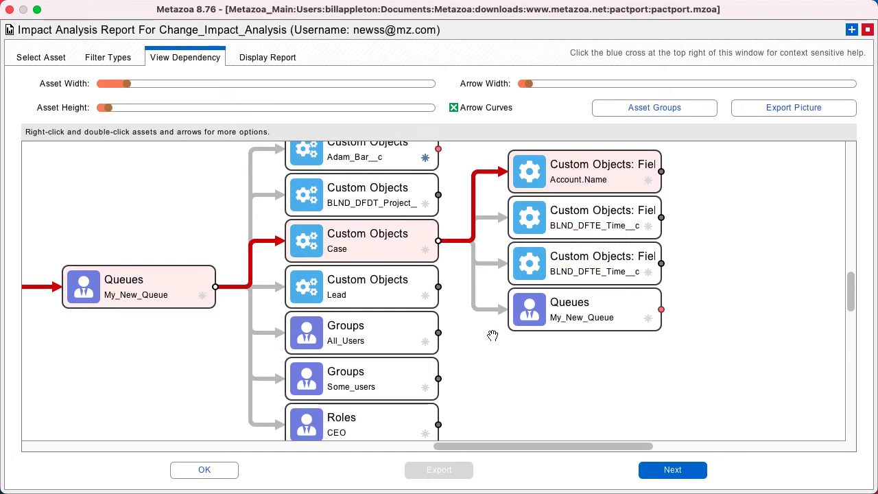
left_click_drag(481, 373, 861, 347)
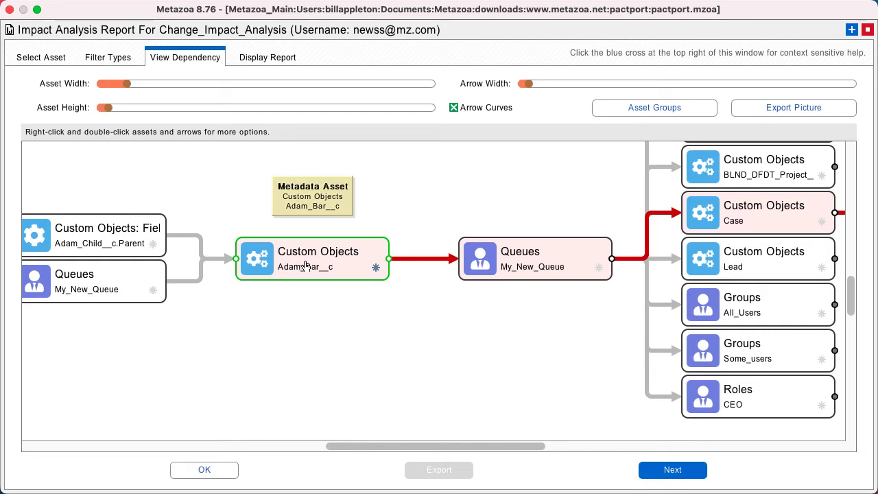
left_click_drag(483, 332, 52, 367)
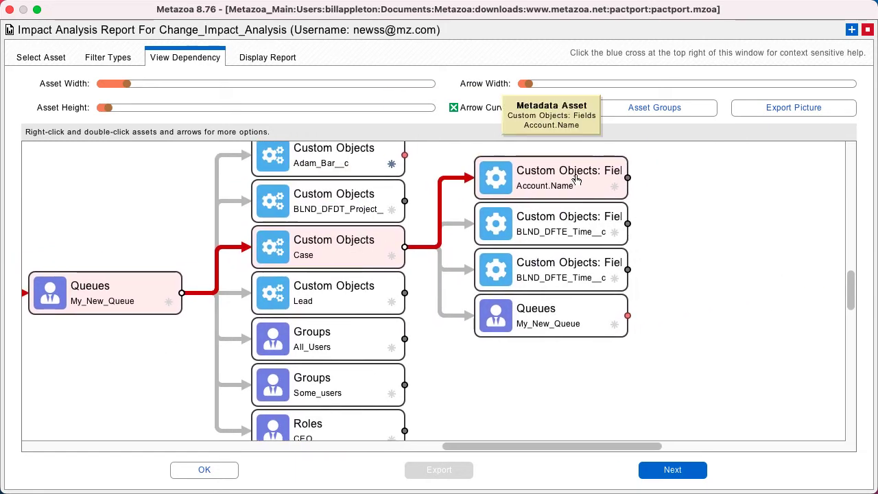
- Recentre the dependency diagram on the Lead custom object and look over the assets that reference it
left_click_drag(171, 350, 464, 290)
right_click(567, 237)
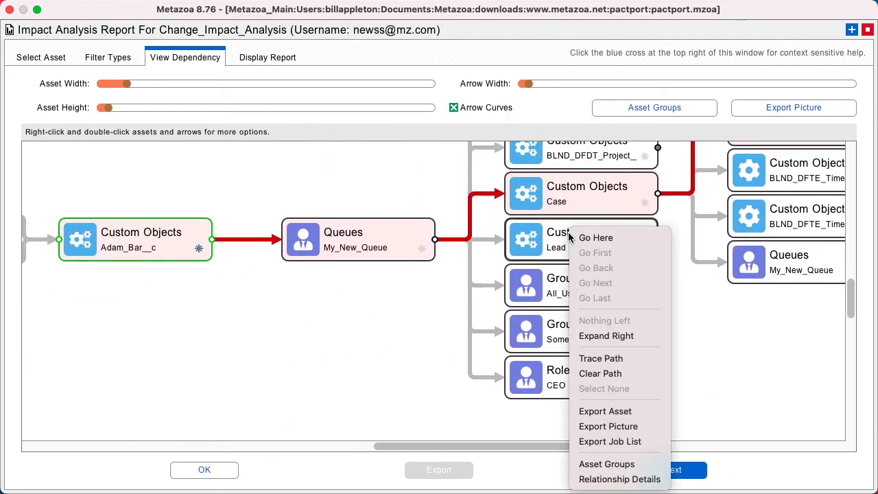
left_click(626, 238)
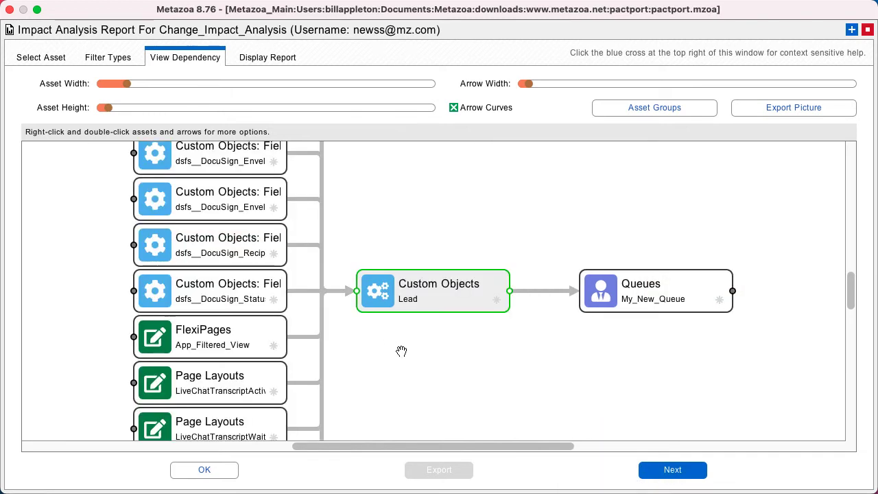
left_click_drag(386, 361, 397, 429)
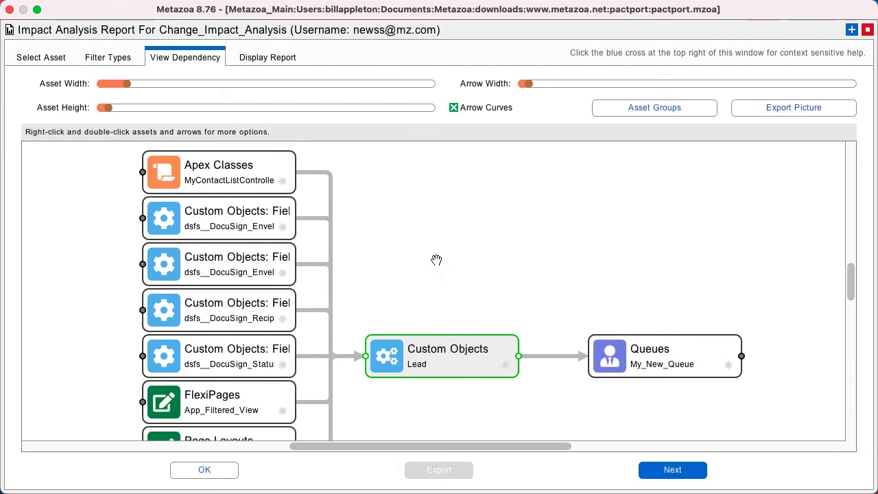
- Change the destination asset to the standard__LightningSales custom application
left_click(40, 59)
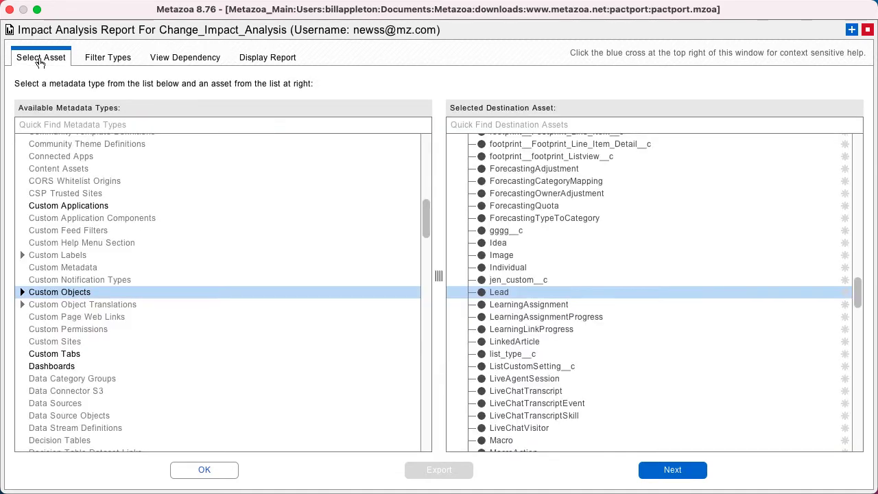
left_click(66, 207)
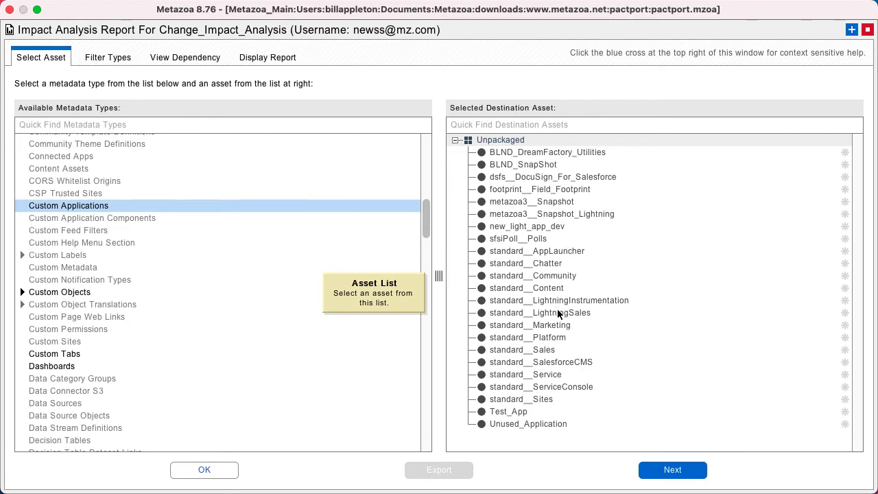
left_click(559, 313)
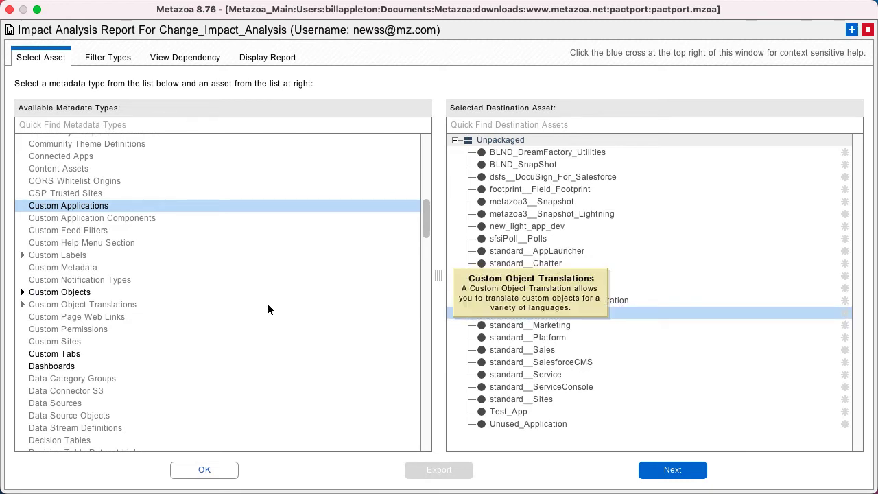
- Show the dependency diagram for the standard__LightningSales application and expand its FlexiPages group into the individual pages
left_click(187, 59)
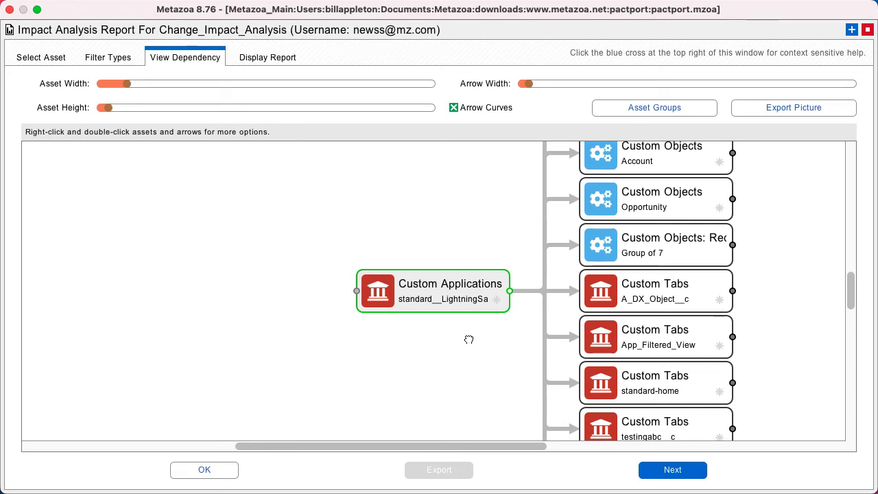
left_click_drag(470, 339, 320, 397)
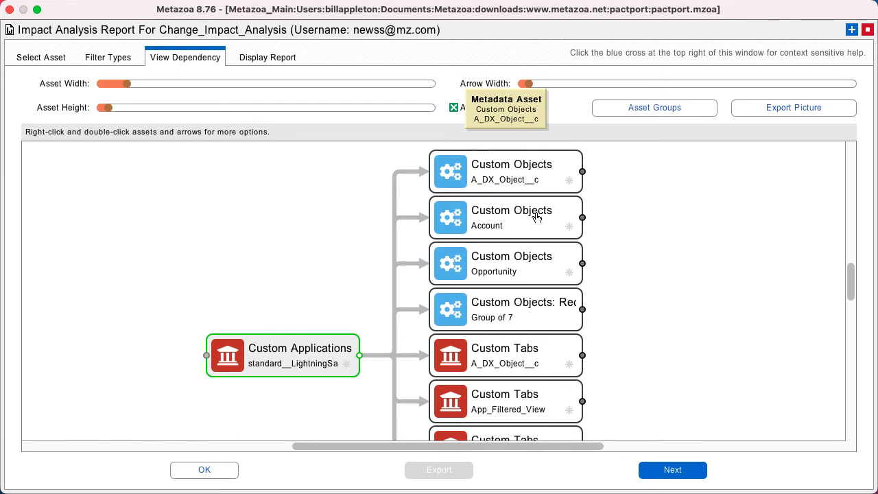
left_click_drag(668, 355, 658, 158)
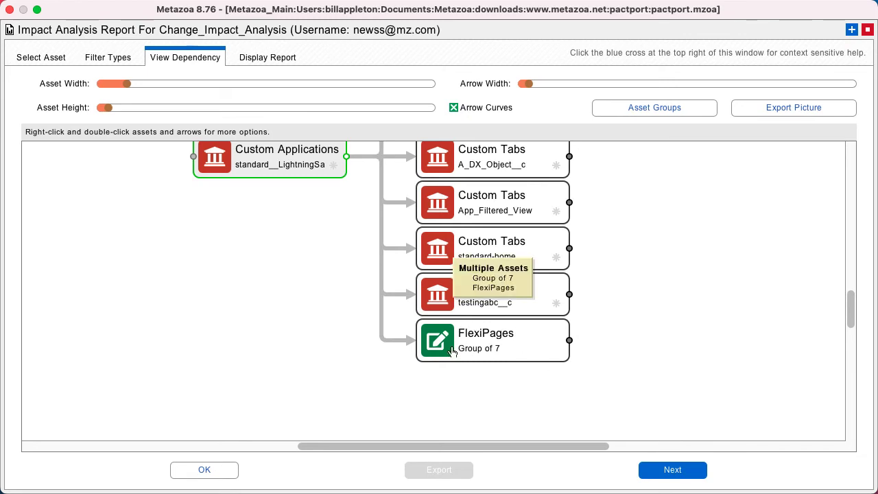
left_click(569, 340)
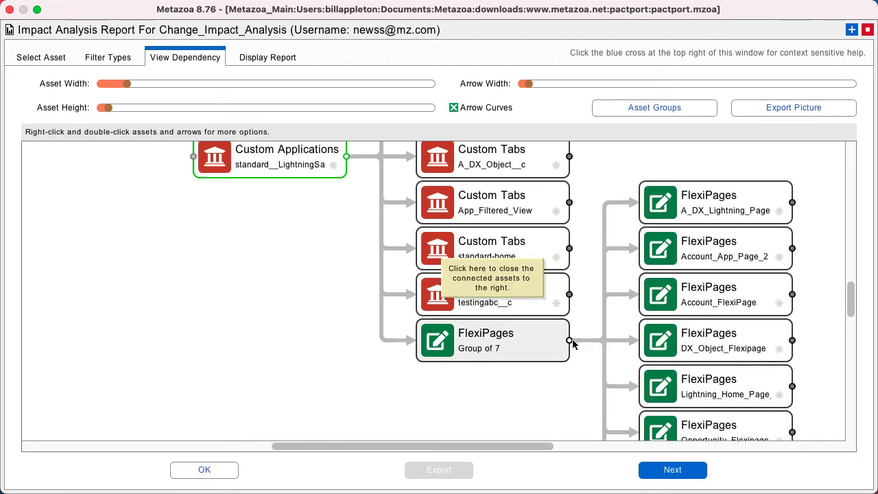
- Set similar assets in the dependency diagram to be grouped when there is more than one similar asset
left_click_drag(533, 398, 517, 360)
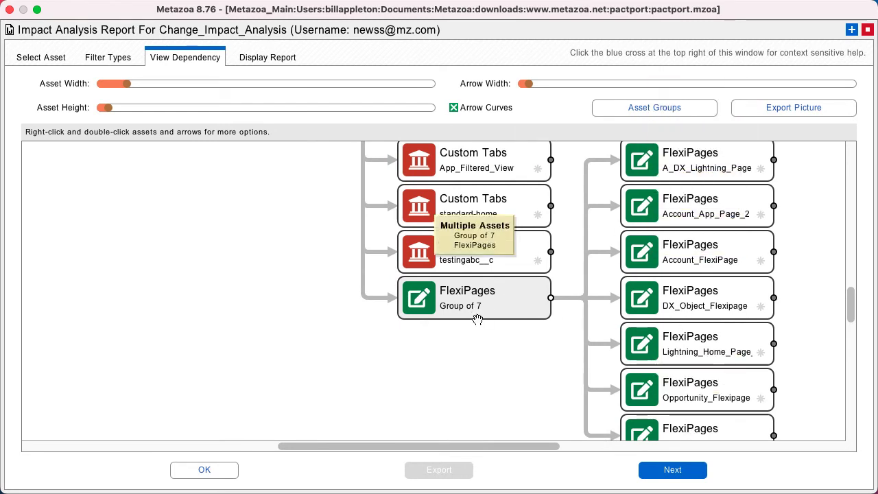
left_click_drag(475, 367, 485, 409)
left_click_drag(615, 154, 646, 240)
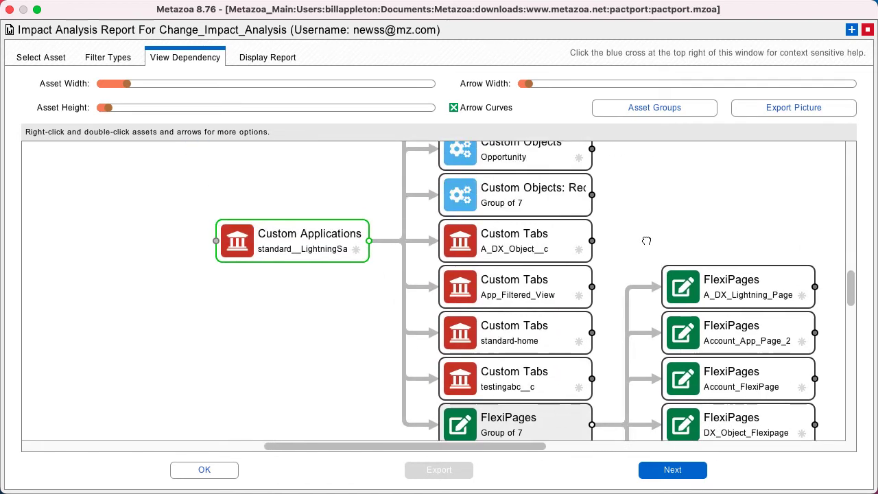
left_click(640, 110)
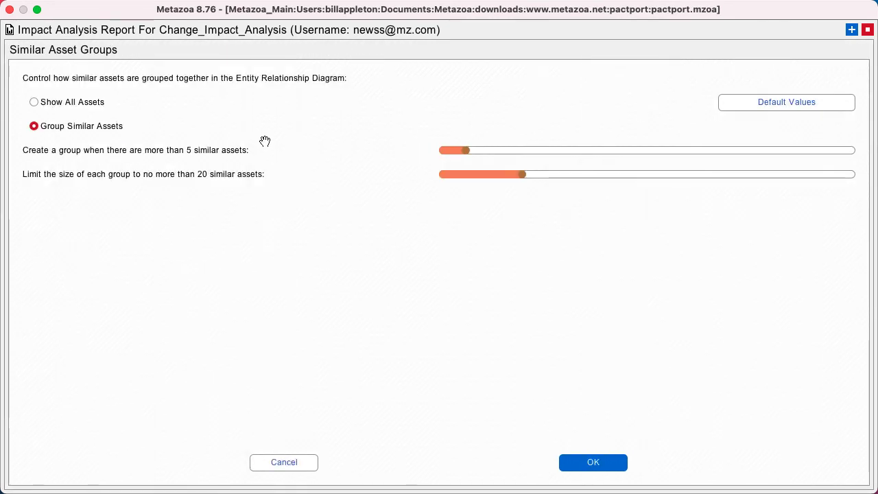
left_click_drag(467, 147, 402, 145)
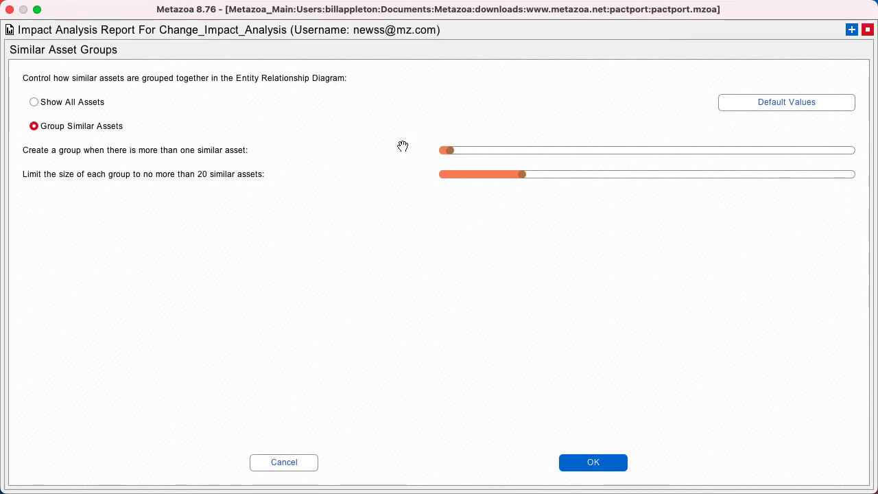
left_click(584, 462)
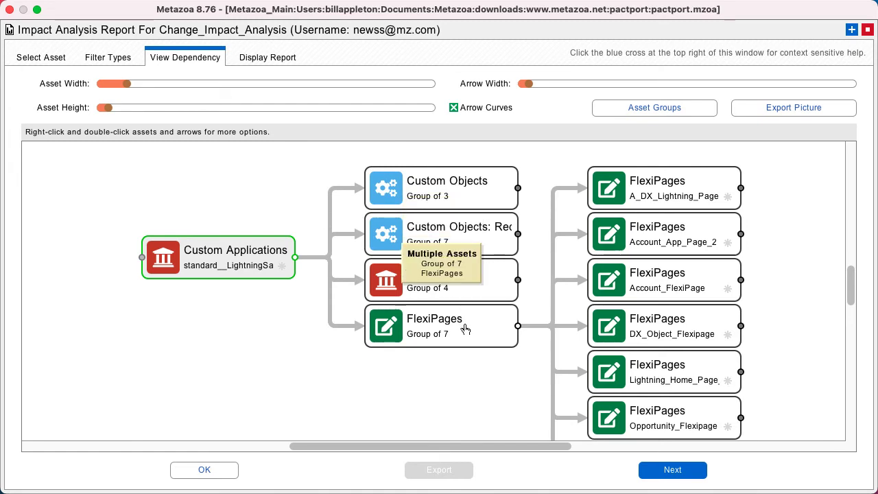
- Switch the asset grouping to Show All Assets and look over the individual assets connected to standard__LightningSales
double_click(196, 256)
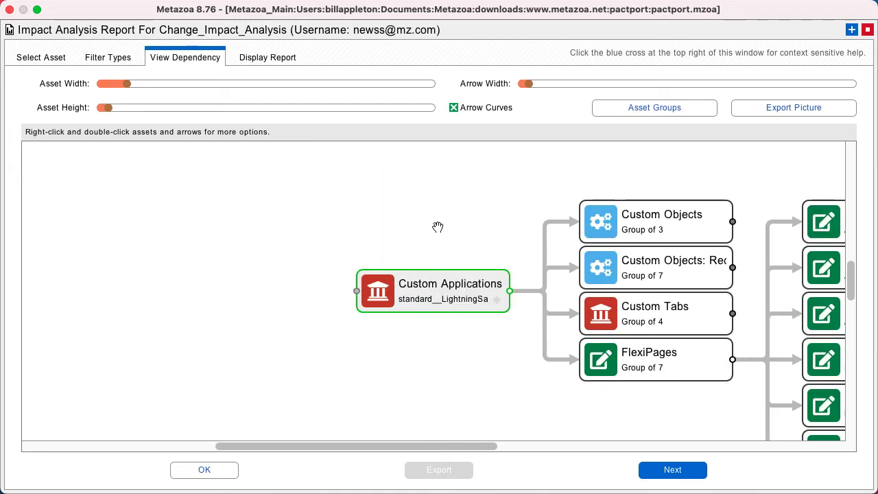
left_click(642, 111)
left_click(53, 102)
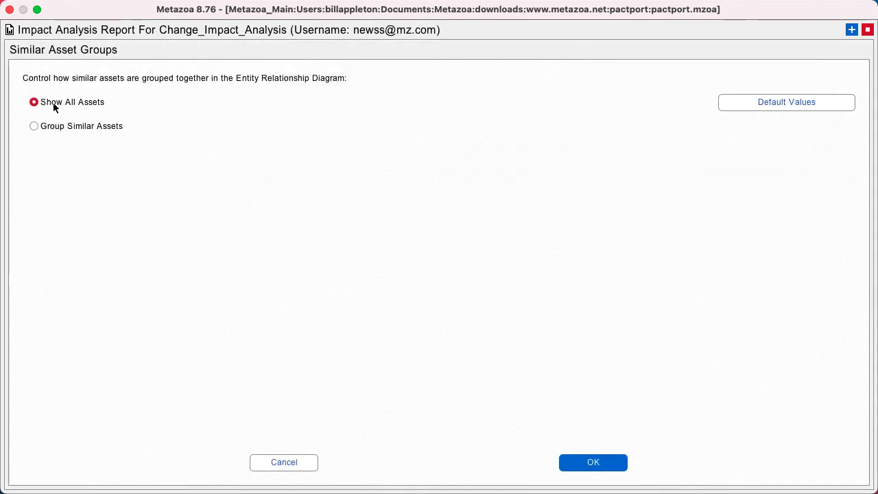
left_click(588, 465)
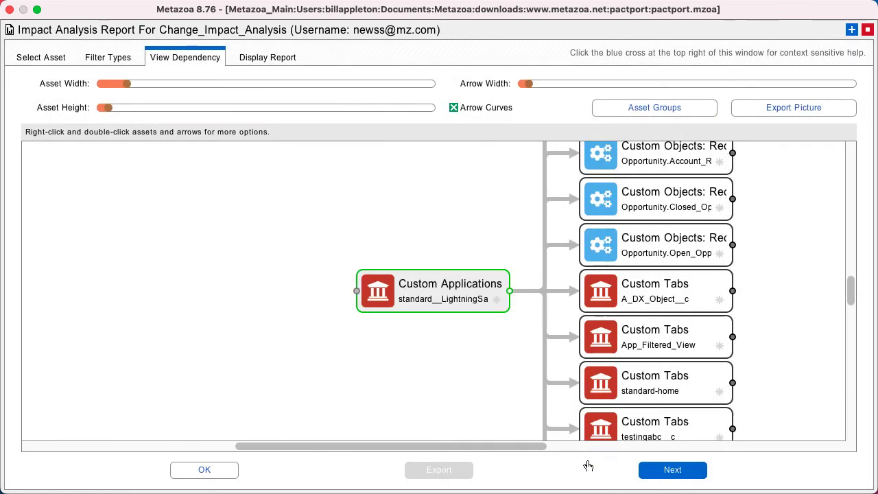
scroll(392, 220, "down", 8)
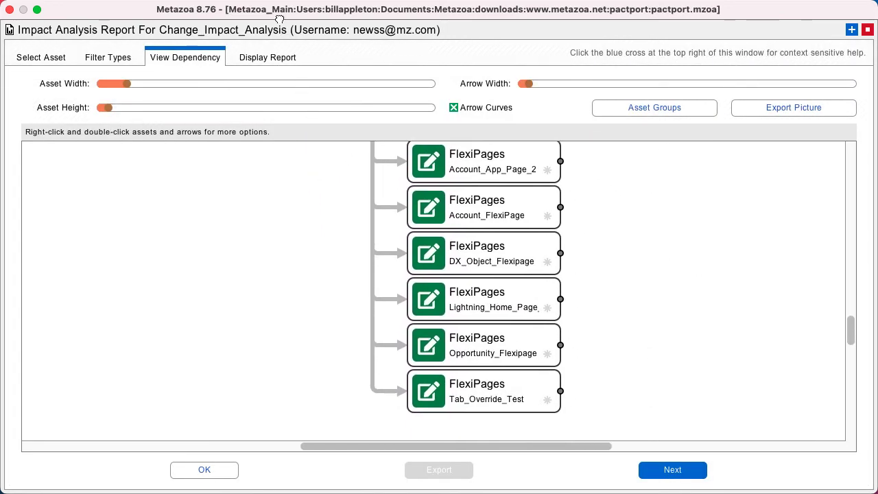
scroll(308, 405, "up", 10)
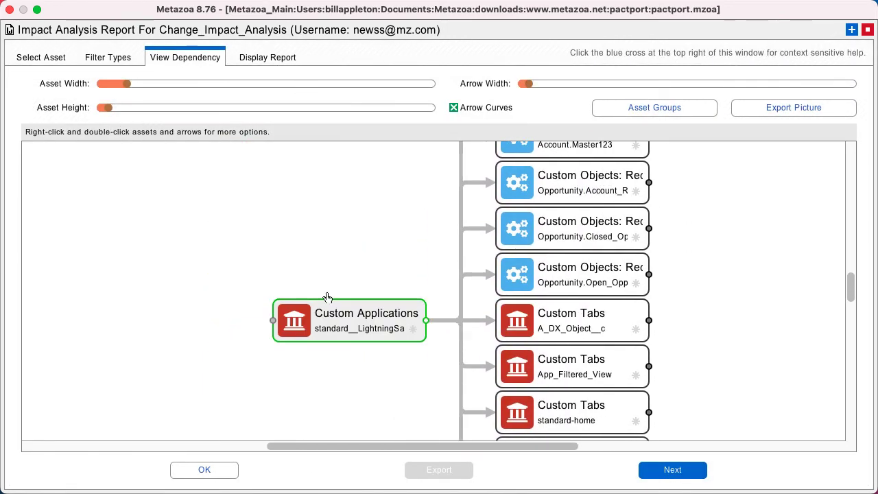
- Examine the relationship details of standard__LightningSales for Account.Account_Rec_Type2, the App_Filtered_View tab and the Lightning_Home_Page_Test FlexiPage
double_click(342, 317)
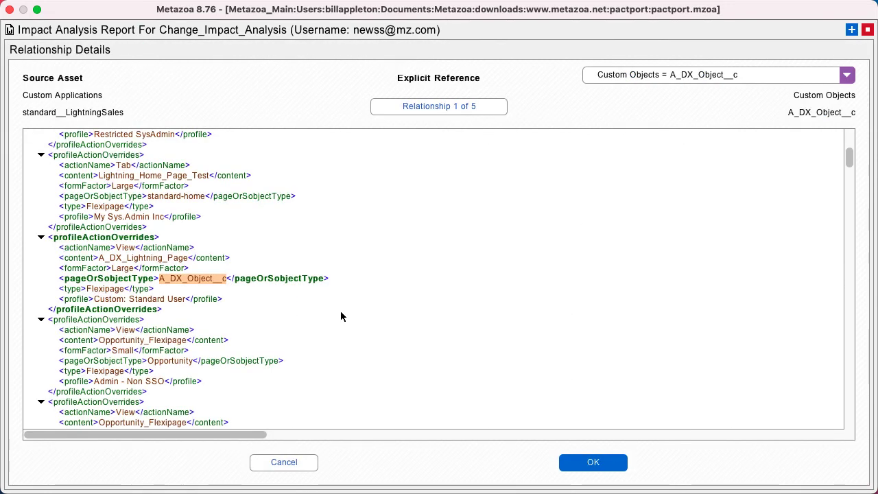
left_click(708, 77)
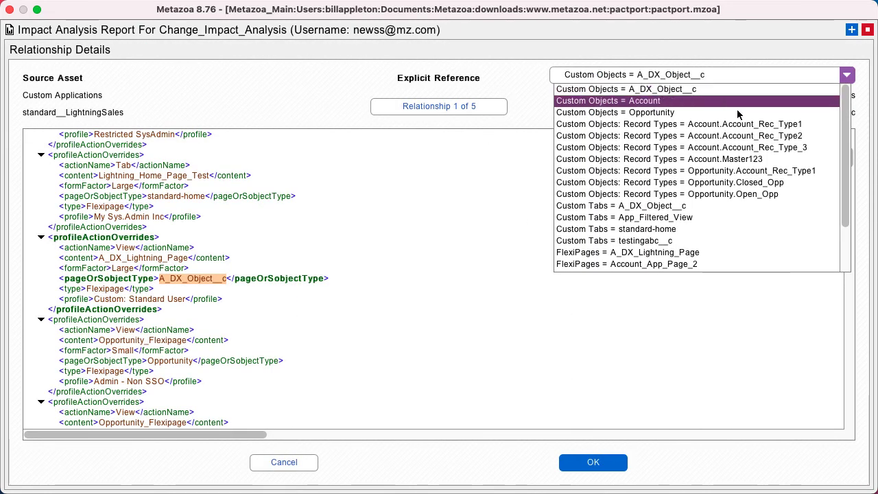
left_click(735, 134)
left_click(711, 75)
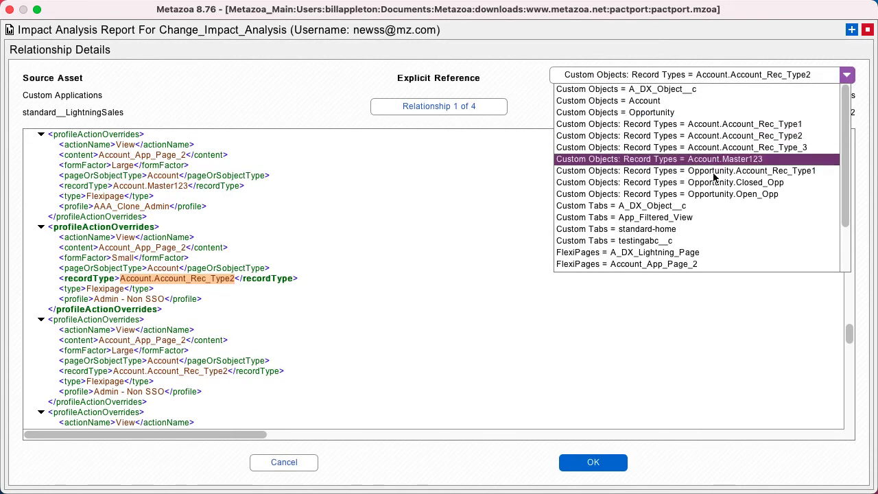
left_click(715, 218)
left_click(709, 76)
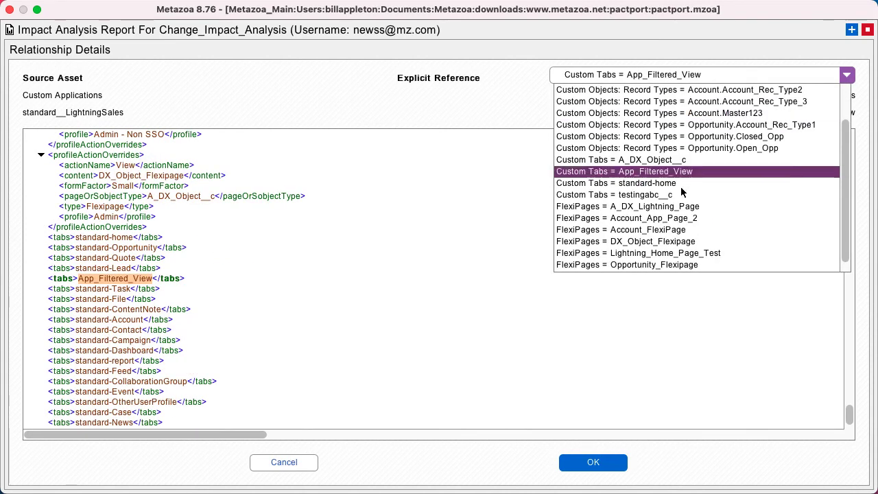
left_click(701, 252)
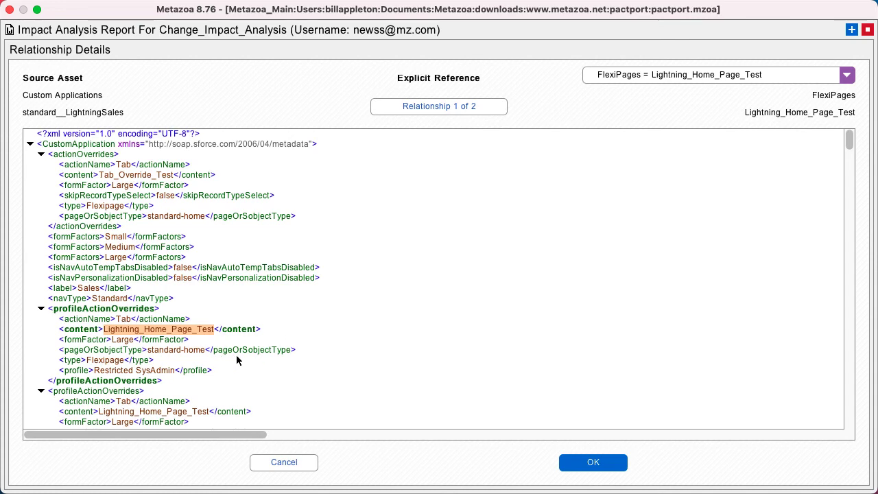
left_click(592, 463)
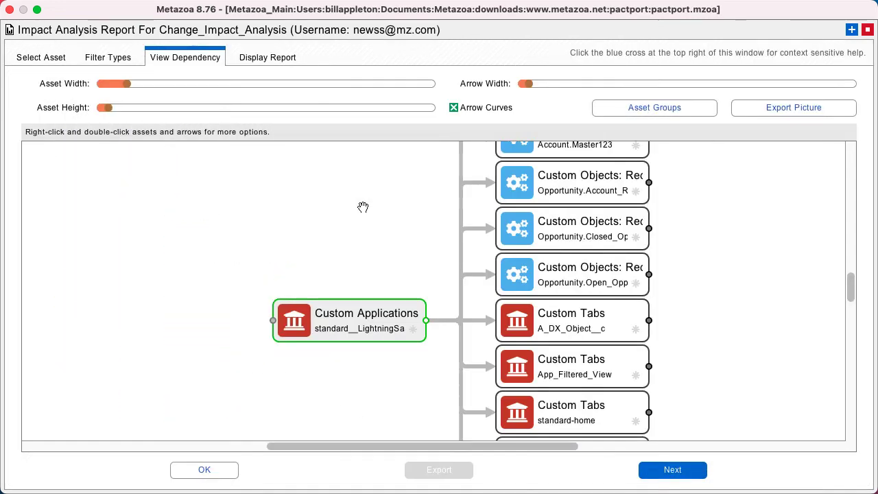
- Try exporting the Opportunity.Closed_Opp record type asset, and look at the export options for the A_DX_Object__c custom tab
right_click(578, 229)
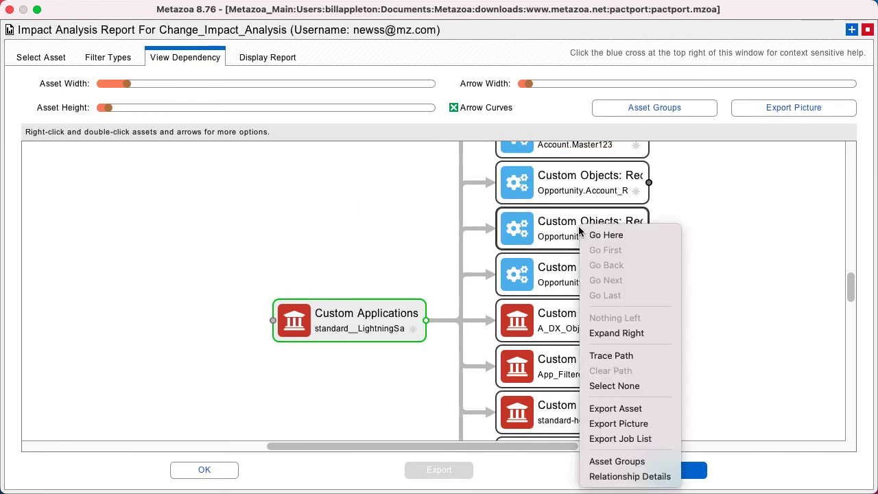
left_click(627, 408)
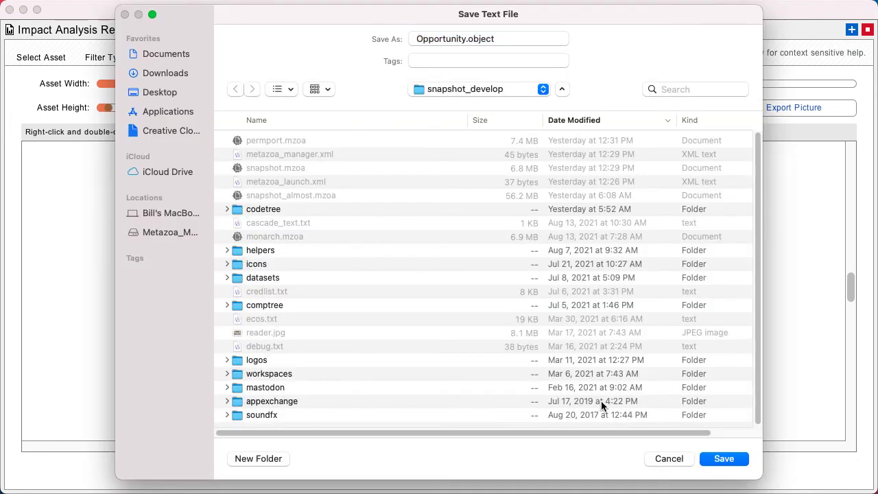
left_click(657, 458)
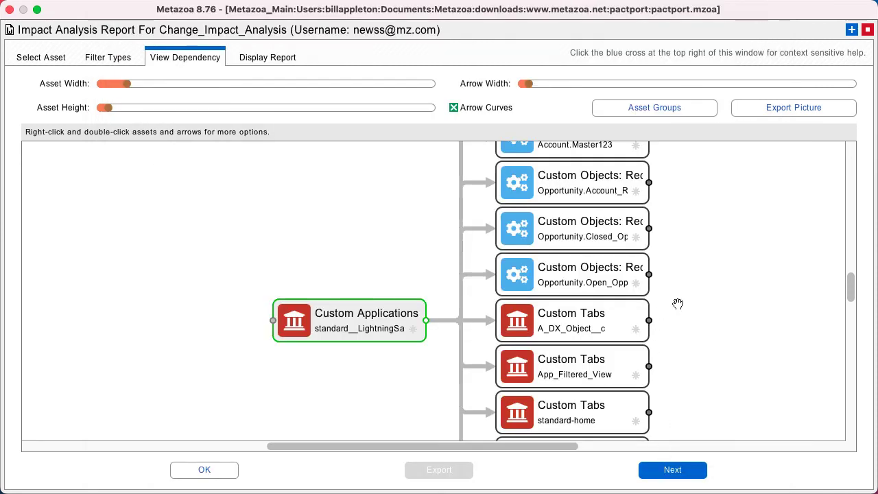
right_click(608, 316)
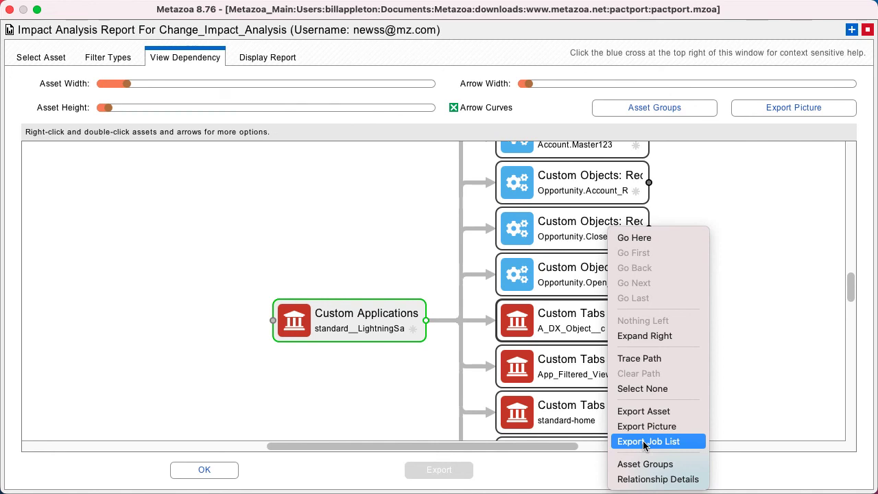
left_click(752, 255)
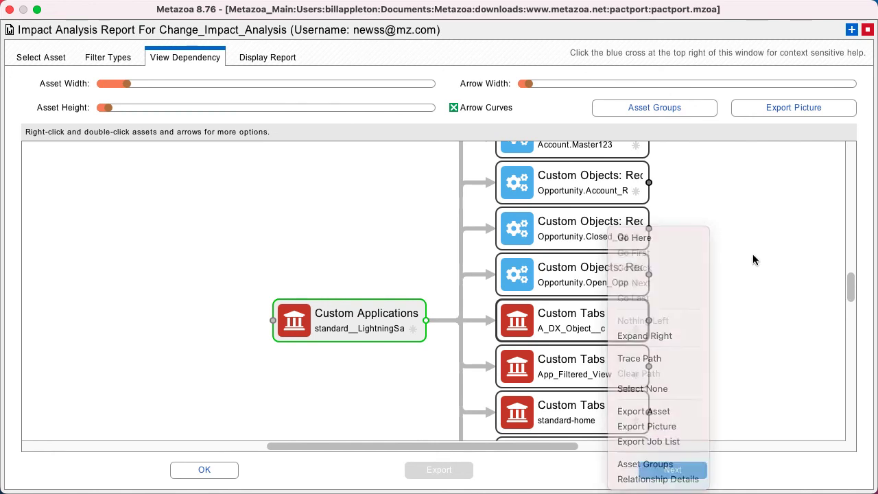
- Try exporting the standard__LightningSales dependency diagram as a picture
left_click(748, 111)
left_click(432, 243)
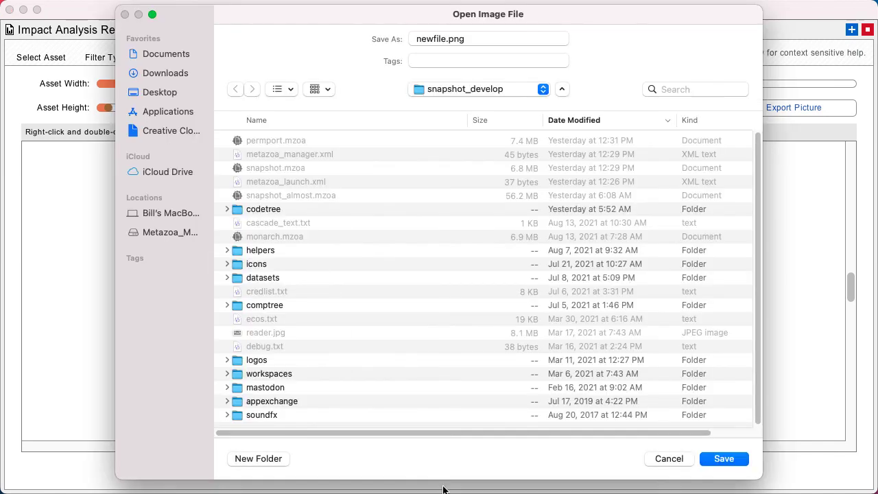
left_click(668, 459)
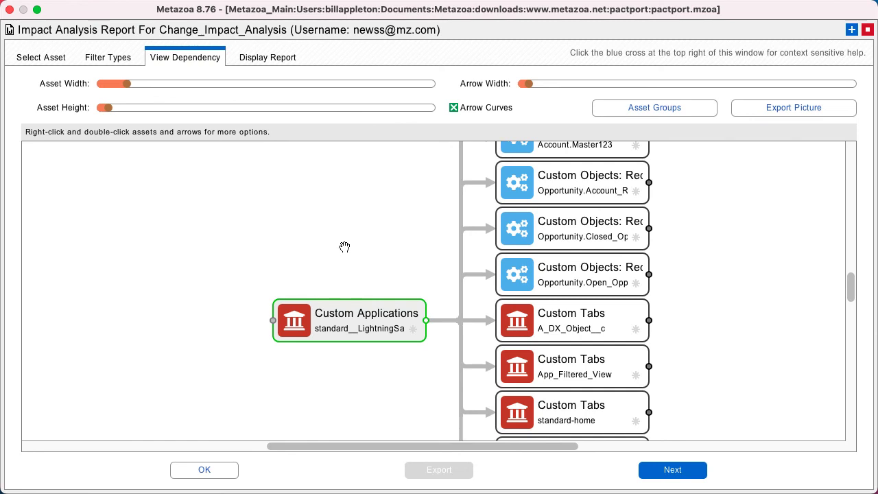
left_click_drag(340, 246, 428, 220)
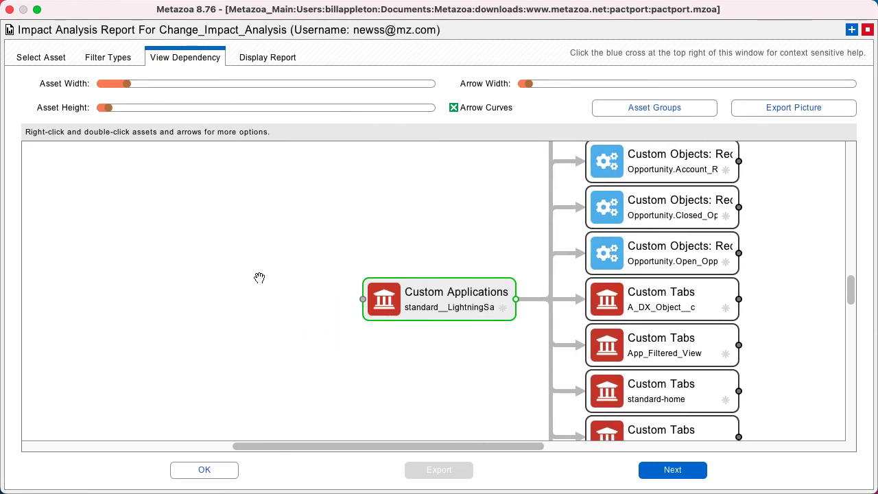